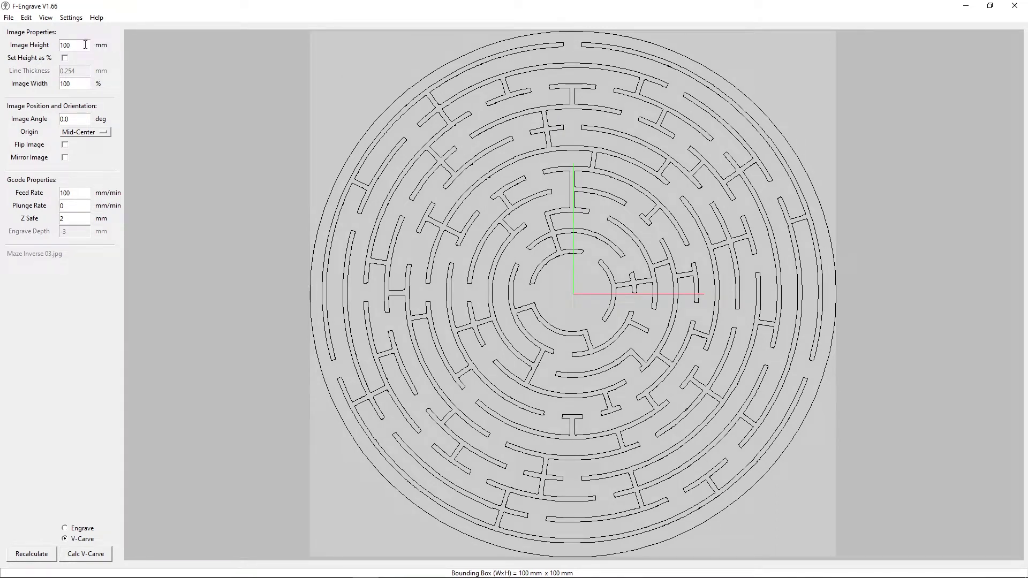
# Set the maze image height to 175 and the feed rate to 400 mm/min
pyautogui.moveTo(83, 45); pyautogui.dragTo(61, 46)
pyautogui.write('175')
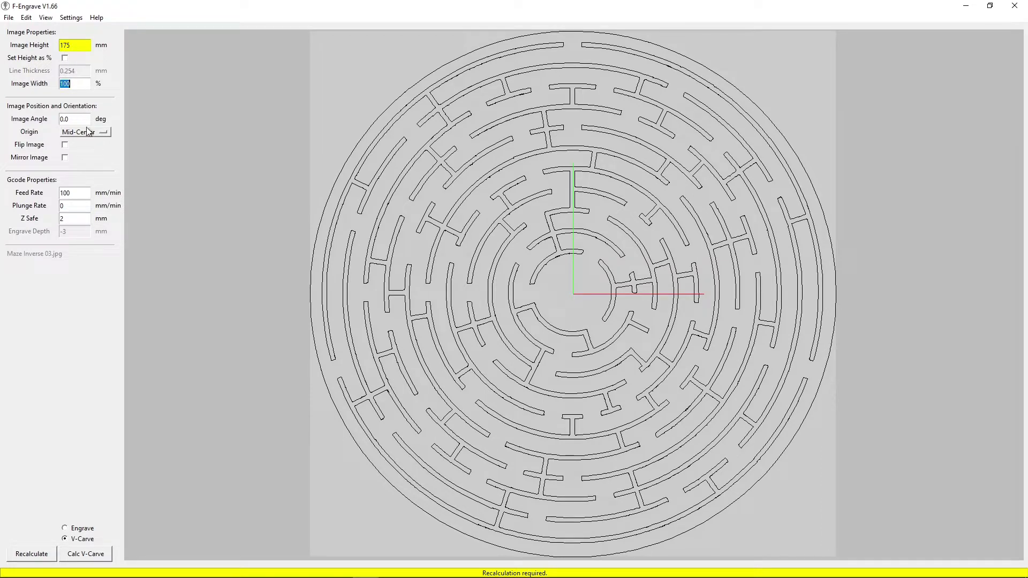
pyautogui.doubleClick(76, 194)
pyautogui.write('400')
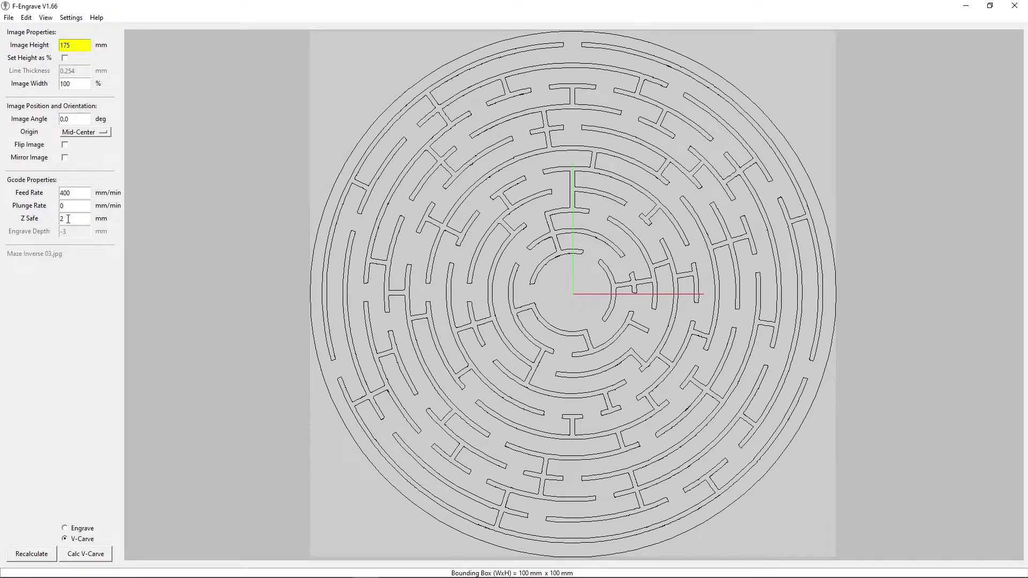
pyautogui.click(68, 20)
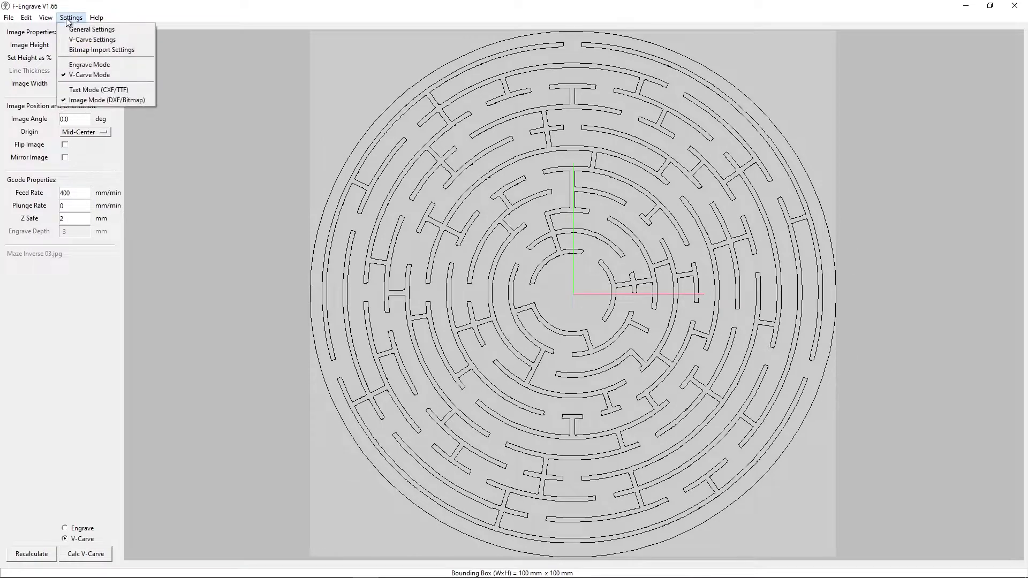
# In V-Carve Settings, set cut depth limit -4, finish pass stock 0.25, max depth per pass -2
pyautogui.click(84, 40)
pyautogui.moveTo(274, 110); pyautogui.dragTo(471, 66)
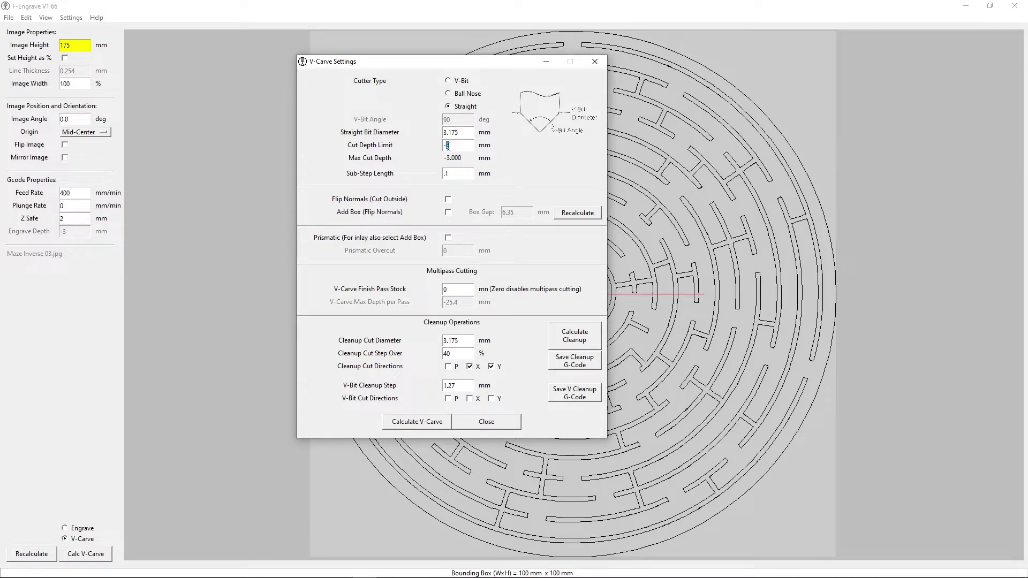
pyautogui.write('4')
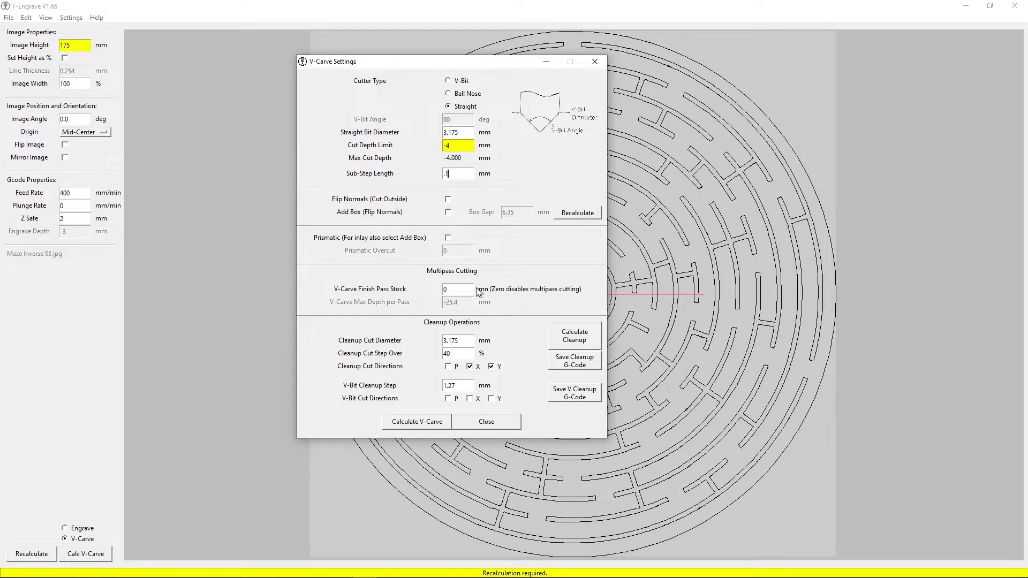
pyautogui.moveTo(449, 290); pyautogui.dragTo(437, 293)
pyautogui.write('.5')
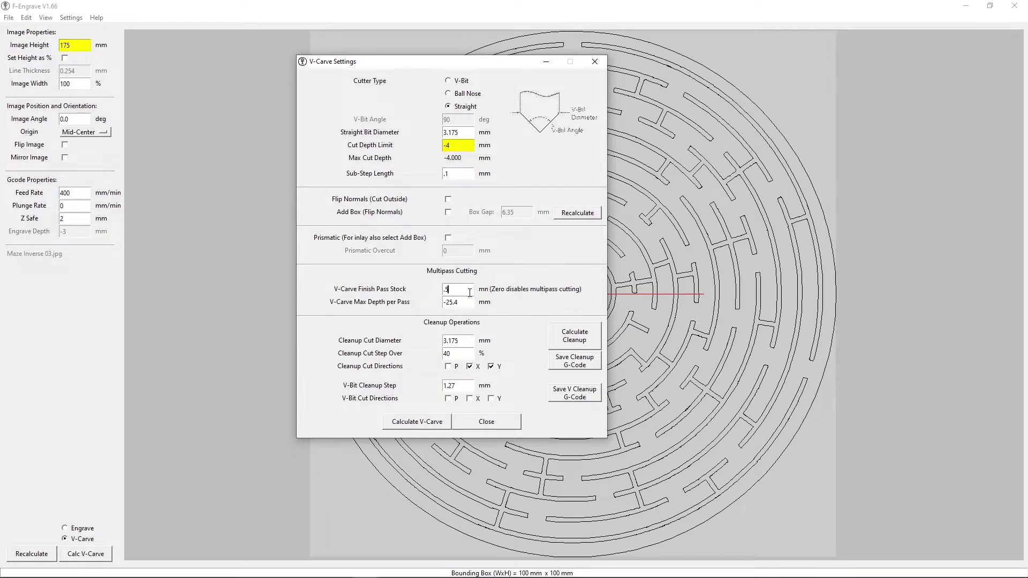
pyautogui.moveTo(462, 303); pyautogui.dragTo(446, 303)
pyautogui.write('2')
pyautogui.click(444, 289)
pyautogui.write('2')
pyautogui.moveTo(442, 63); pyautogui.dragTo(197, 121)
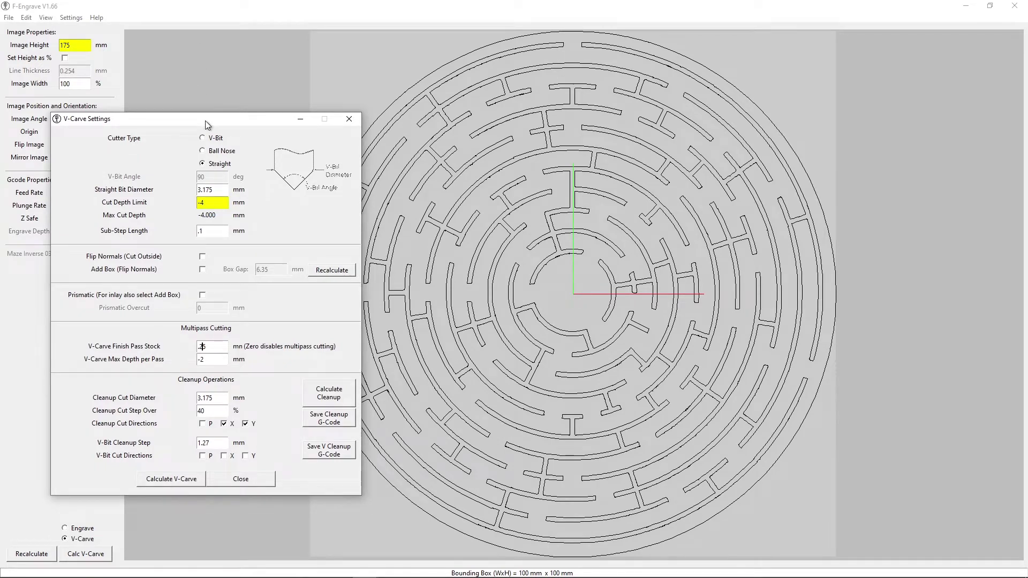
pyautogui.moveTo(205, 119); pyautogui.dragTo(164, 117)
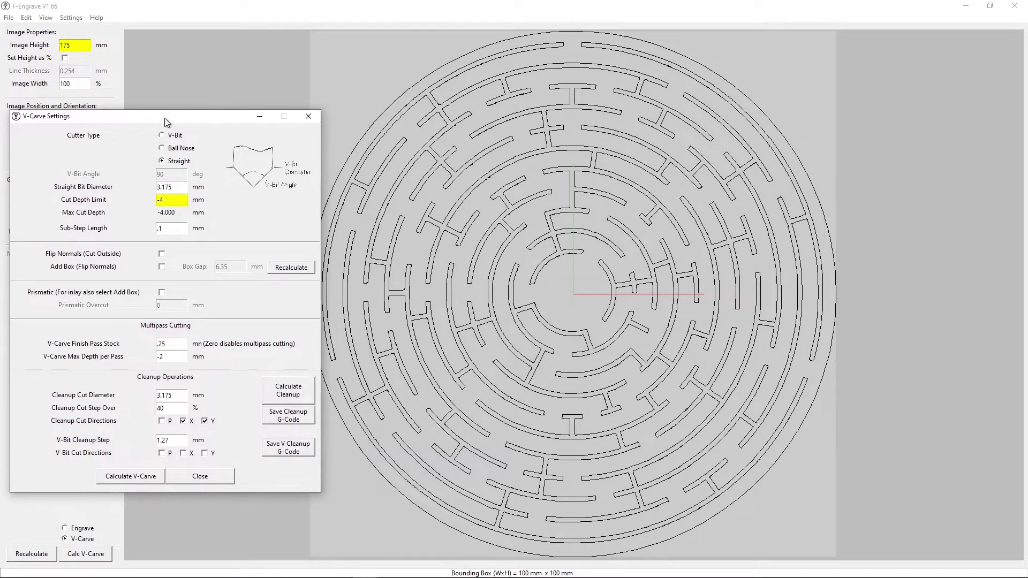
# Calculate the maze V-carve toolpaths and add P to the cleanup cut directions
pyautogui.click(135, 477)
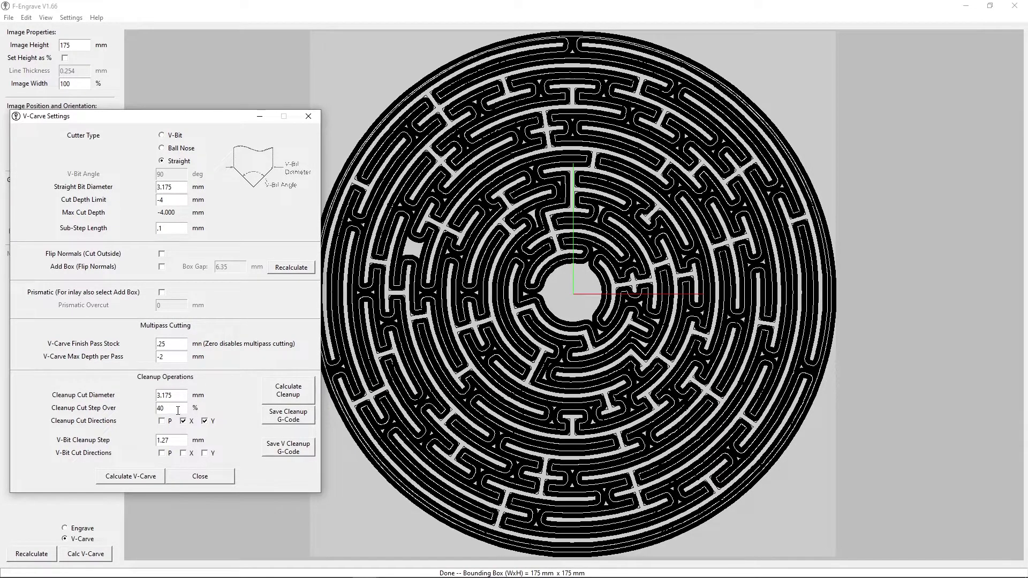
pyautogui.click(162, 421)
# Calculate the cleanup paths, shown in red across the maze and its centre
pyautogui.click(276, 399)
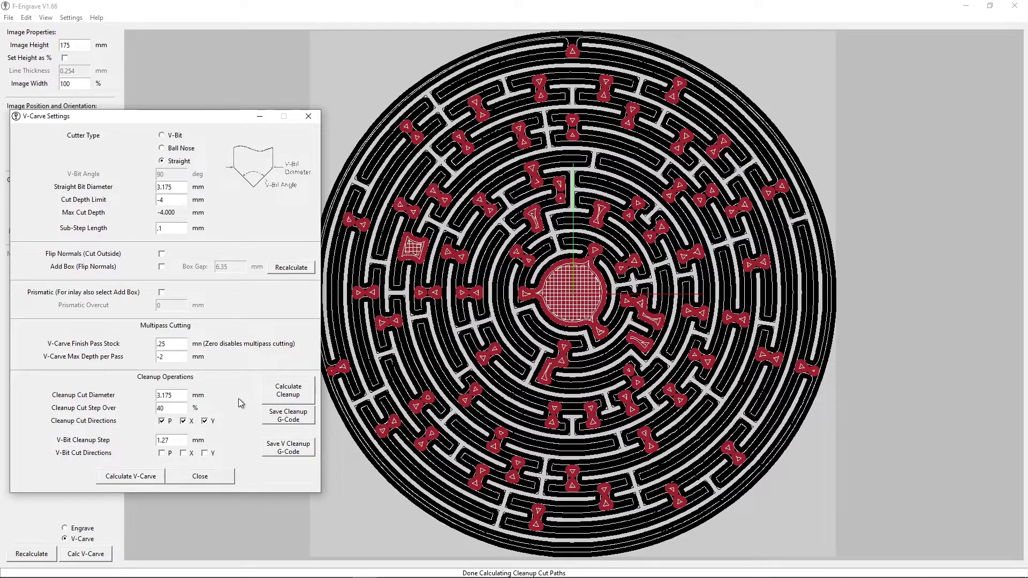
pyautogui.click(288, 419)
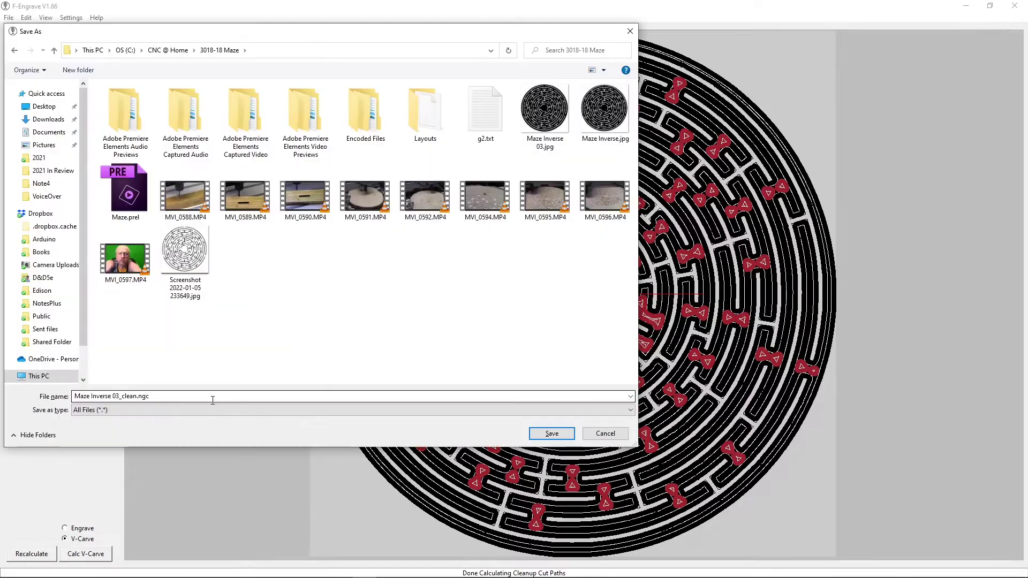
# Save the cleanup G-code as Maze Inverse 03_clean.ngc and the main G-code as Maze Inverse 03.ngc
pyautogui.click(552, 435)
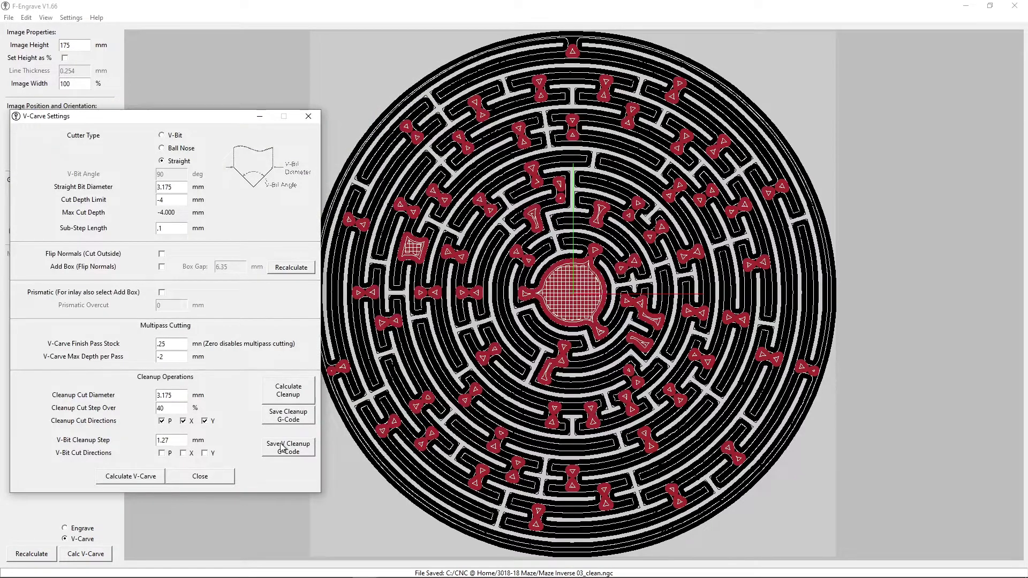
pyautogui.click(198, 476)
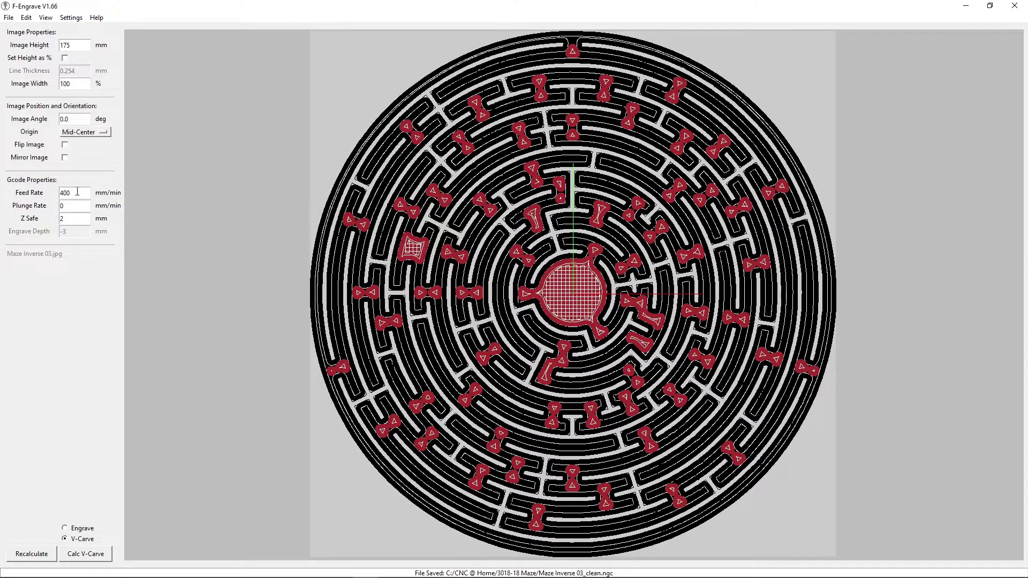
pyautogui.click(9, 18)
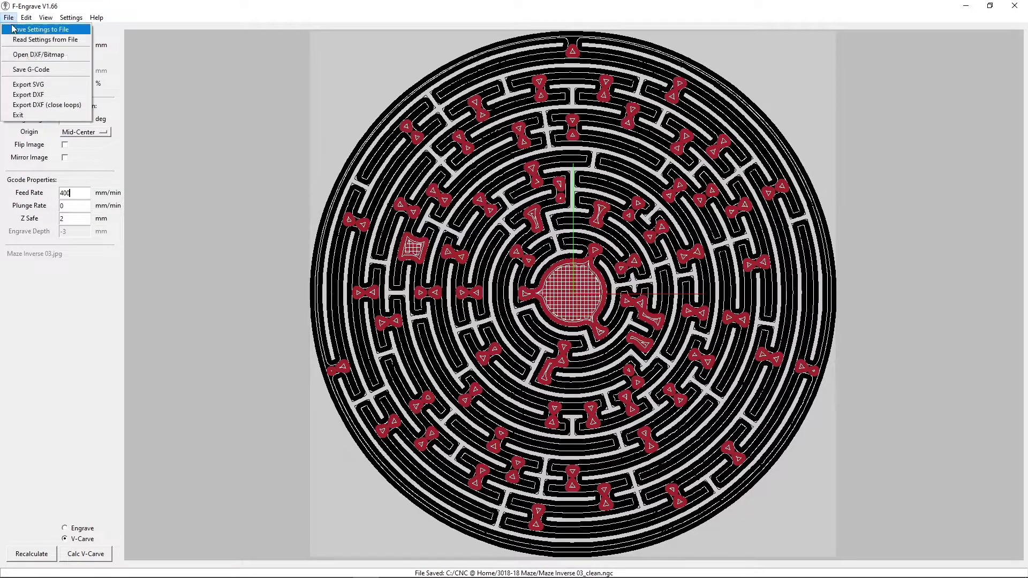
pyautogui.click(33, 70)
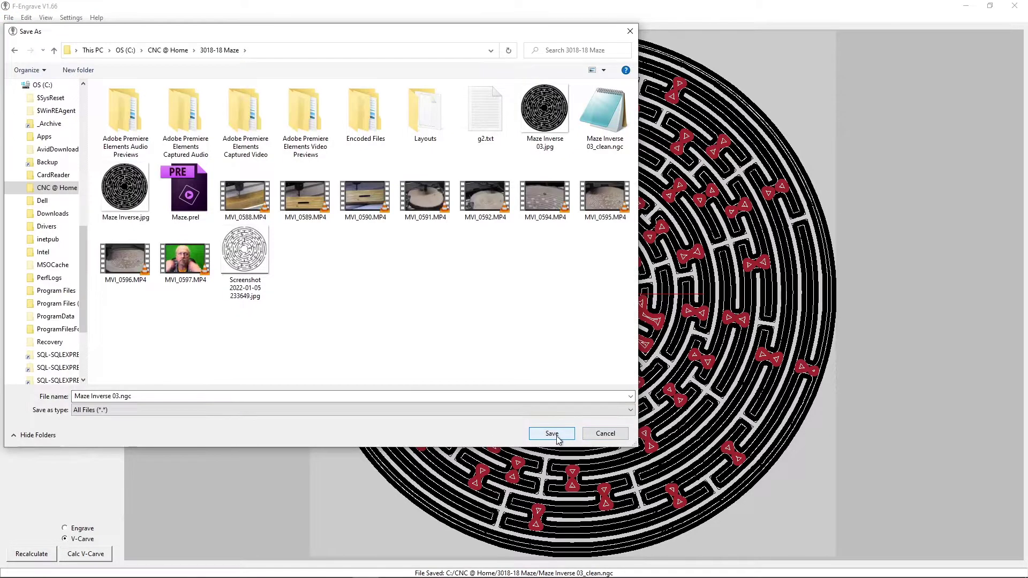
pyautogui.click(557, 437)
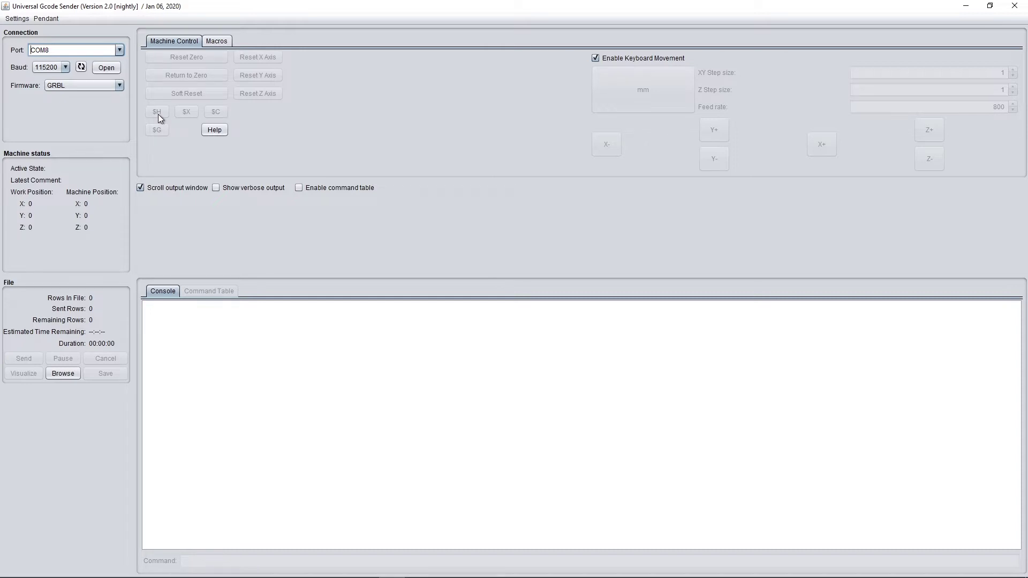
# Load Maze Inverse 03.ngc from the 3018-18 Maze folder and show its 3D toolpath preview
pyautogui.click(62, 374)
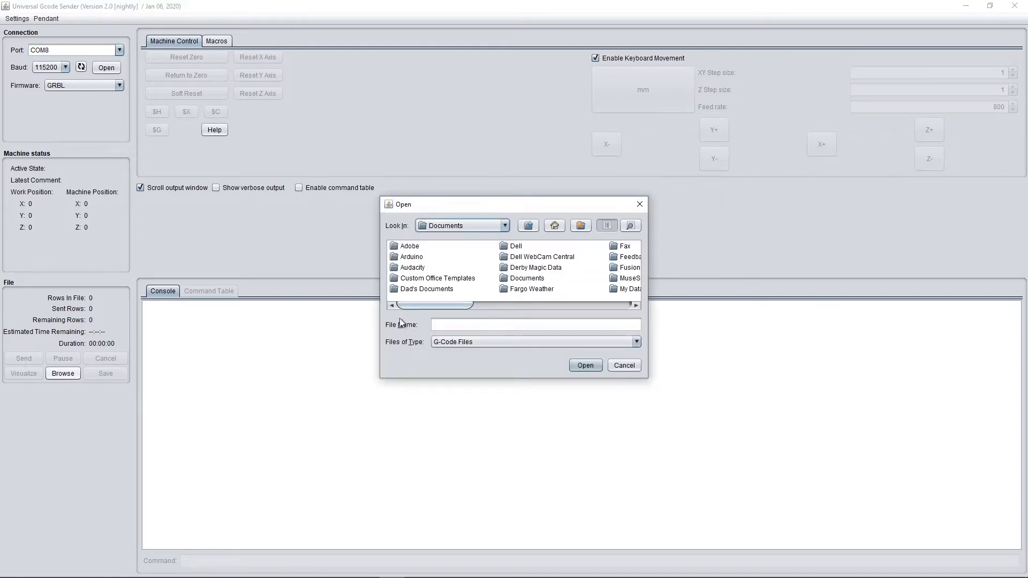
pyautogui.scroll(-5, 419, 304)
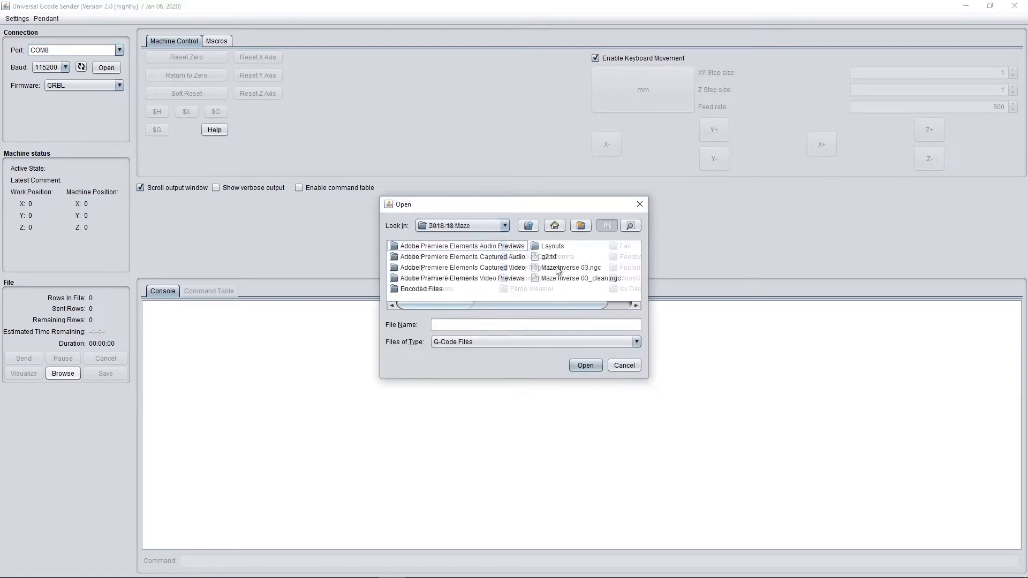
pyautogui.doubleClick(555, 266)
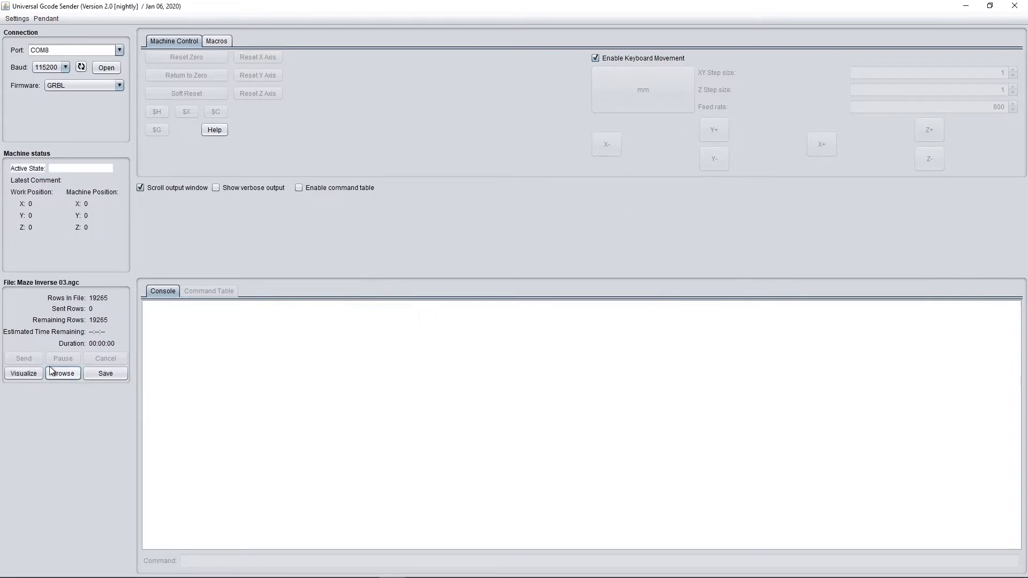
pyautogui.click(22, 373)
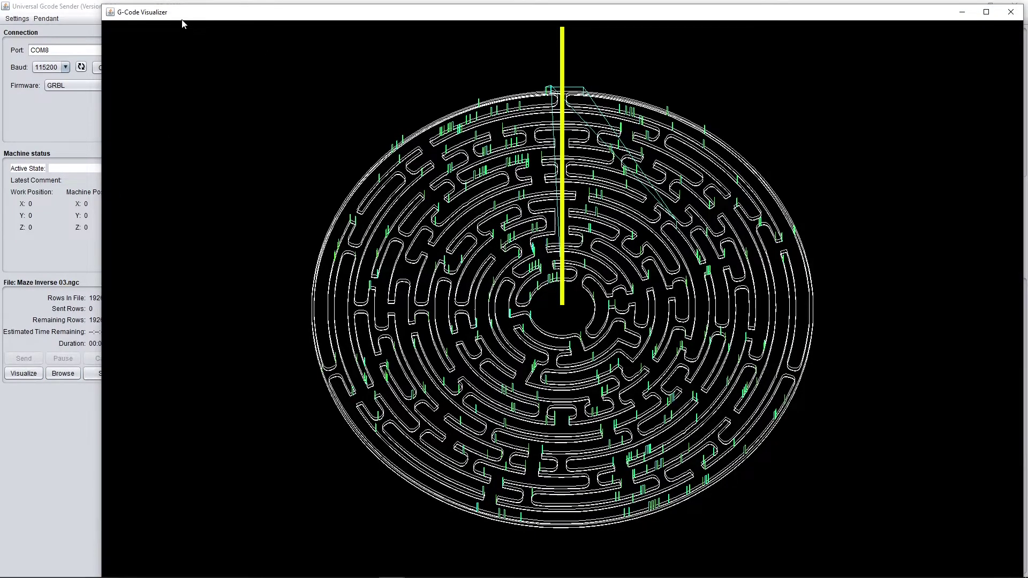
# View the maze toolpath maximized and tilted at an angle, then close the visualizer
pyautogui.doubleClick(206, 15)
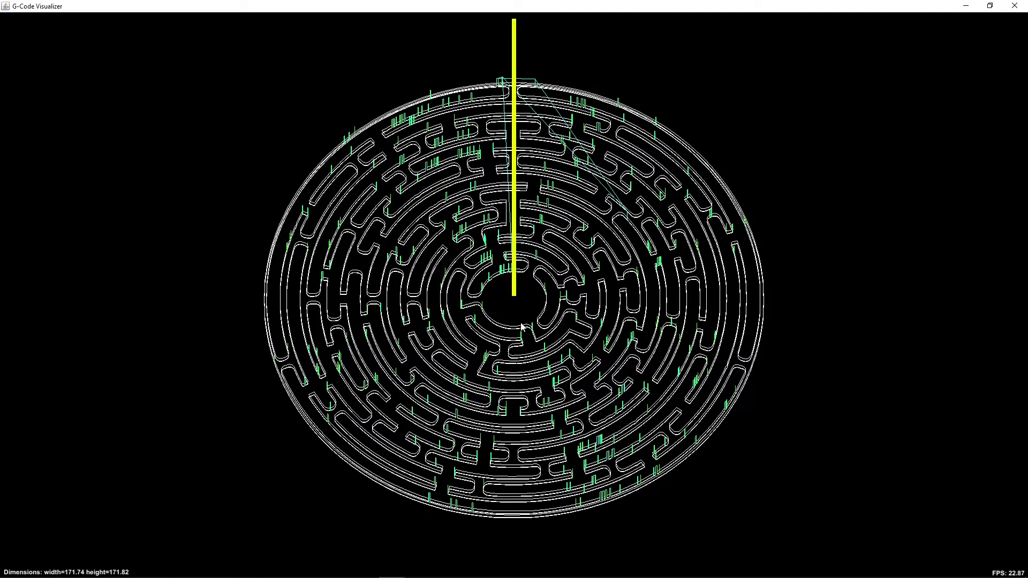
pyautogui.moveTo(517, 313); pyautogui.dragTo(501, 336)
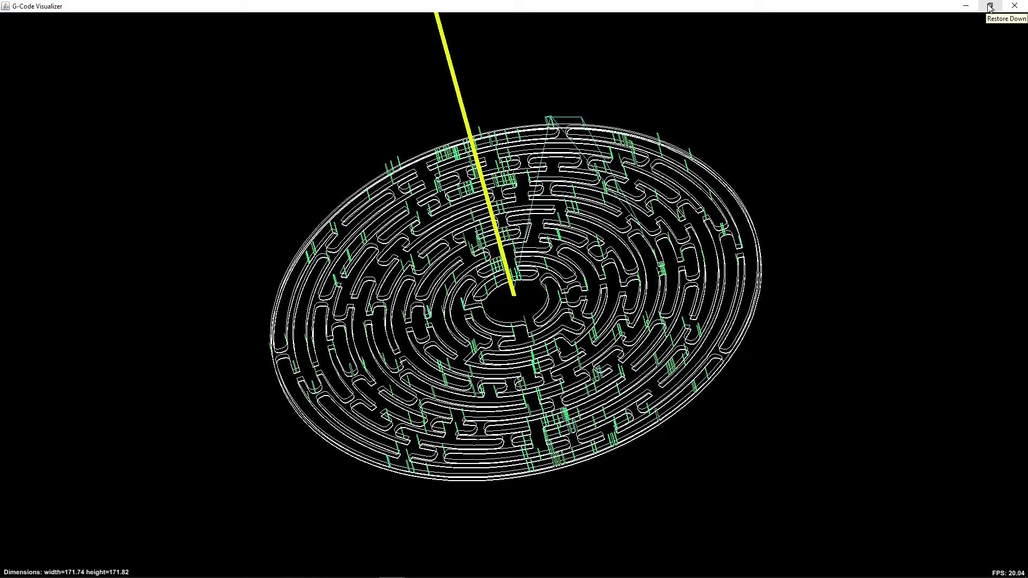
pyautogui.click(1016, 6)
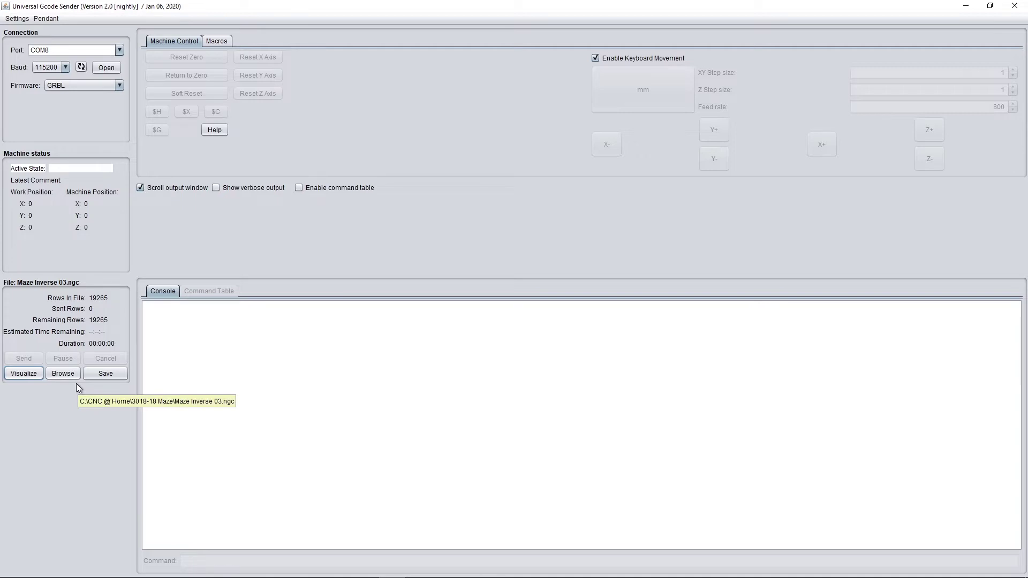
# Load Maze Inverse 03_clean.ngc and zoom out on its cleanup toolpath preview
pyautogui.click(64, 373)
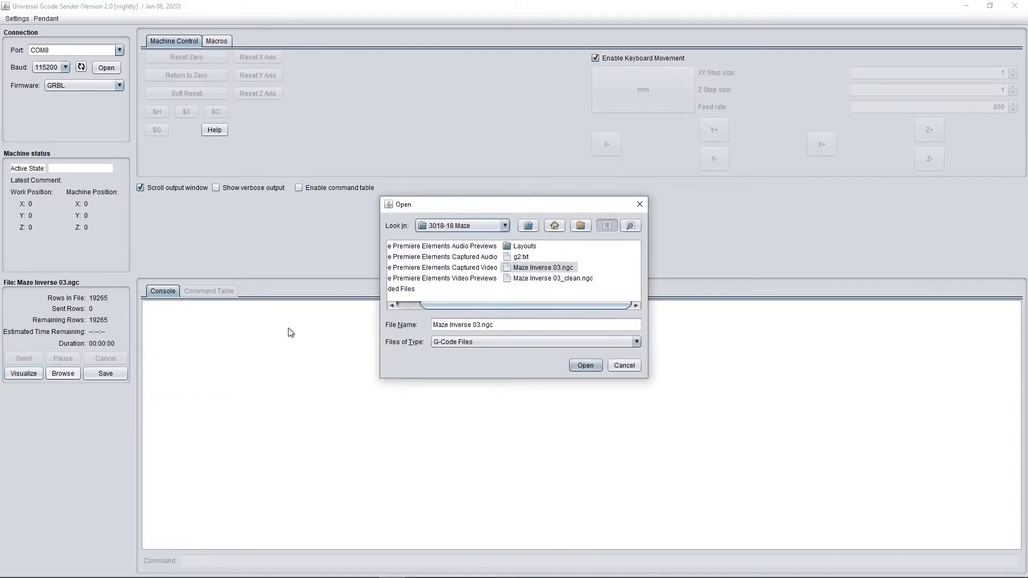
pyautogui.doubleClick(544, 279)
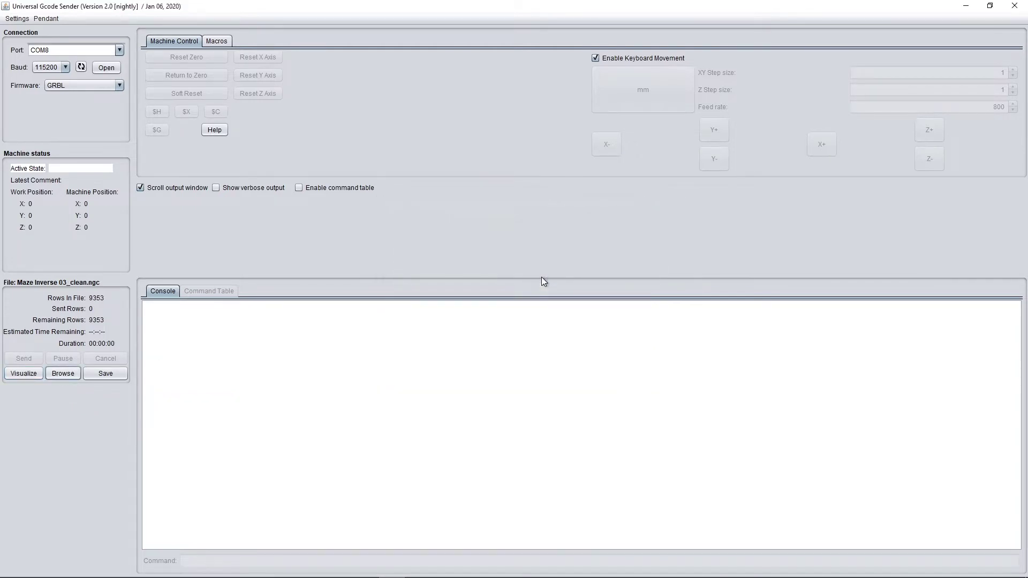
pyautogui.click(22, 375)
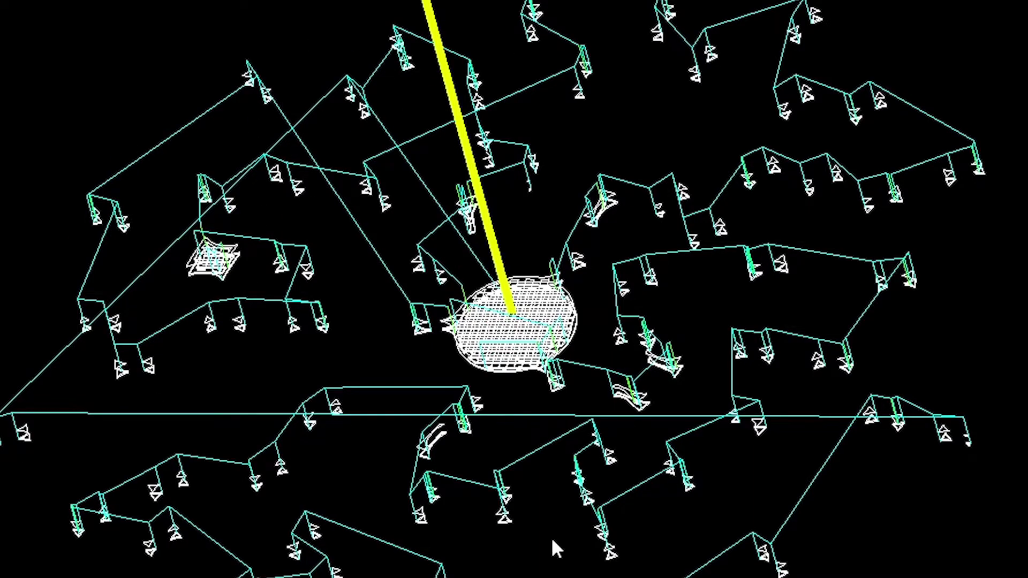
pyautogui.scroll(-3, 612, 404)
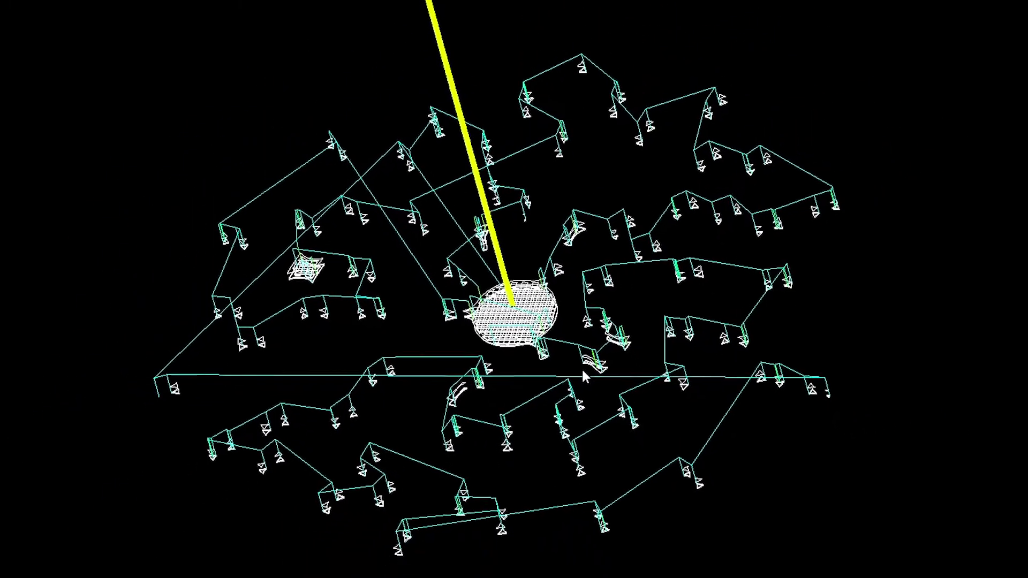